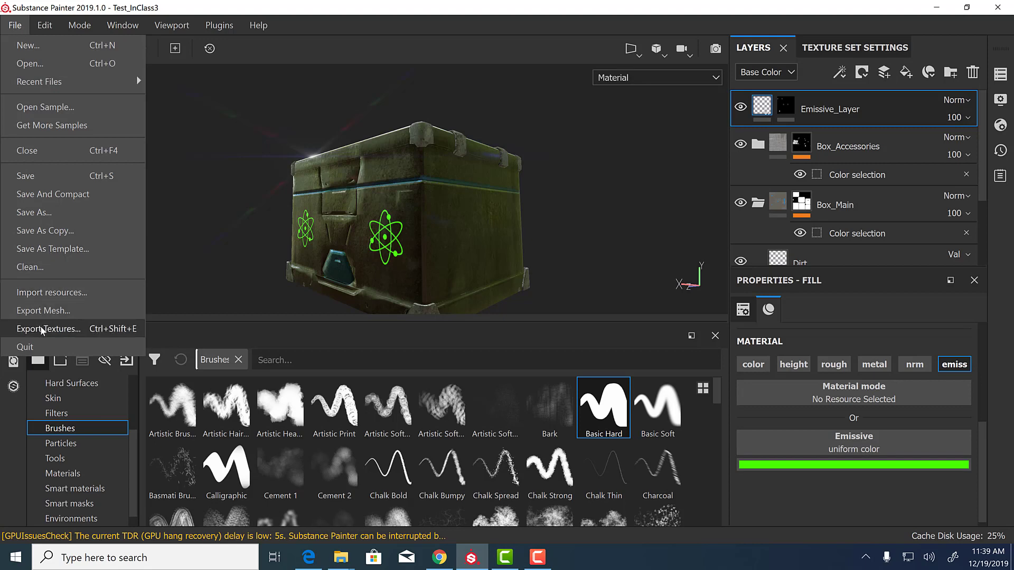
# Step: Start a texture export and browse for its output location to the sourceimages folder of Project1_284_Substance
pyautogui.click(41, 329)
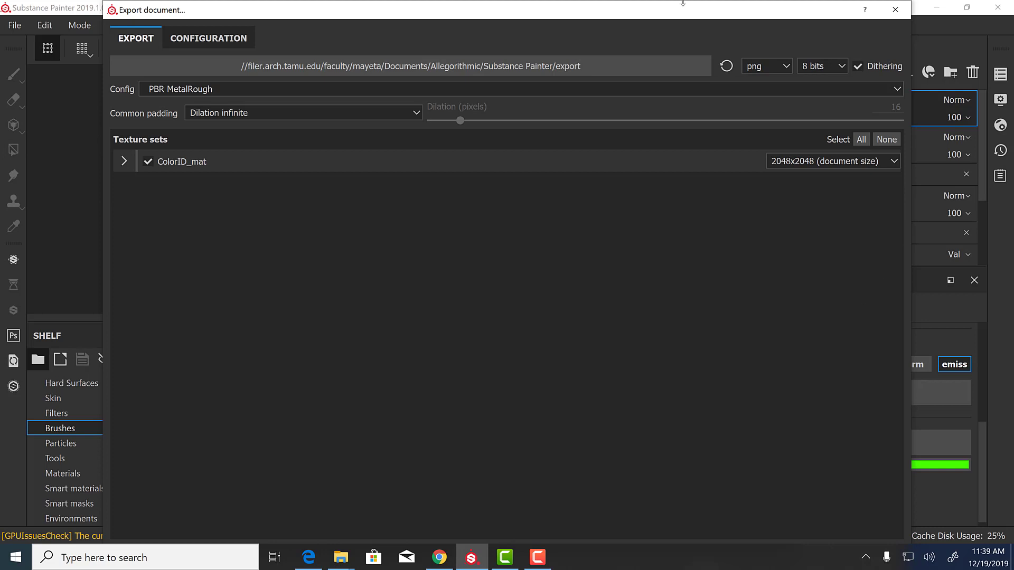
pyautogui.moveTo(677, 1); pyautogui.dragTo(671, 25)
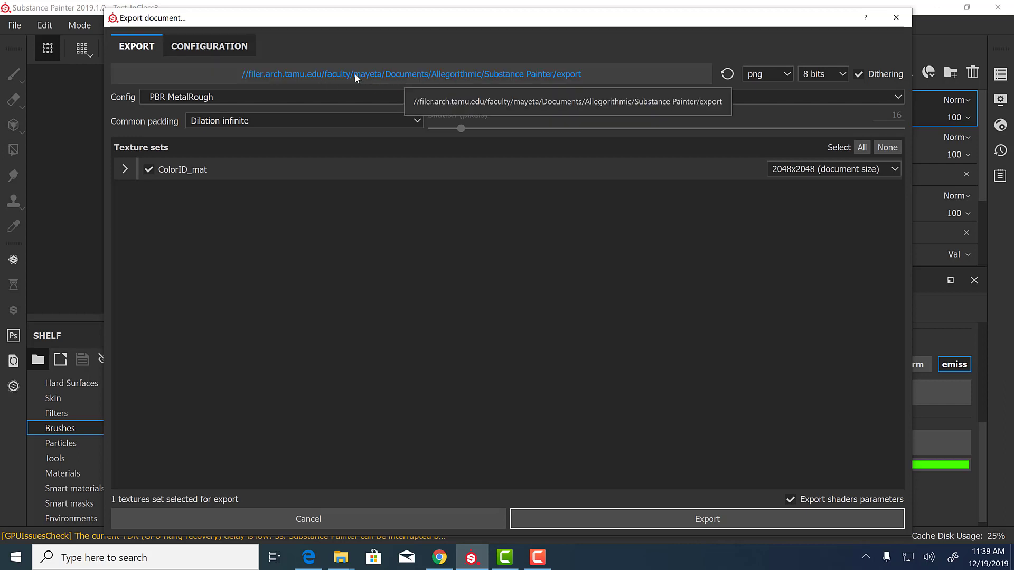
pyautogui.click(454, 74)
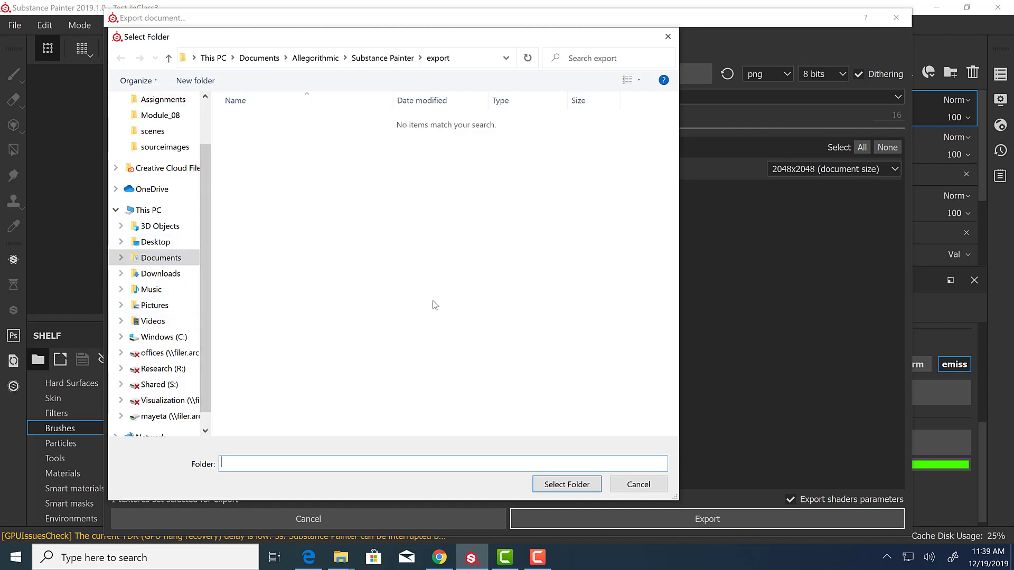
pyautogui.scroll(1, 197, 157)
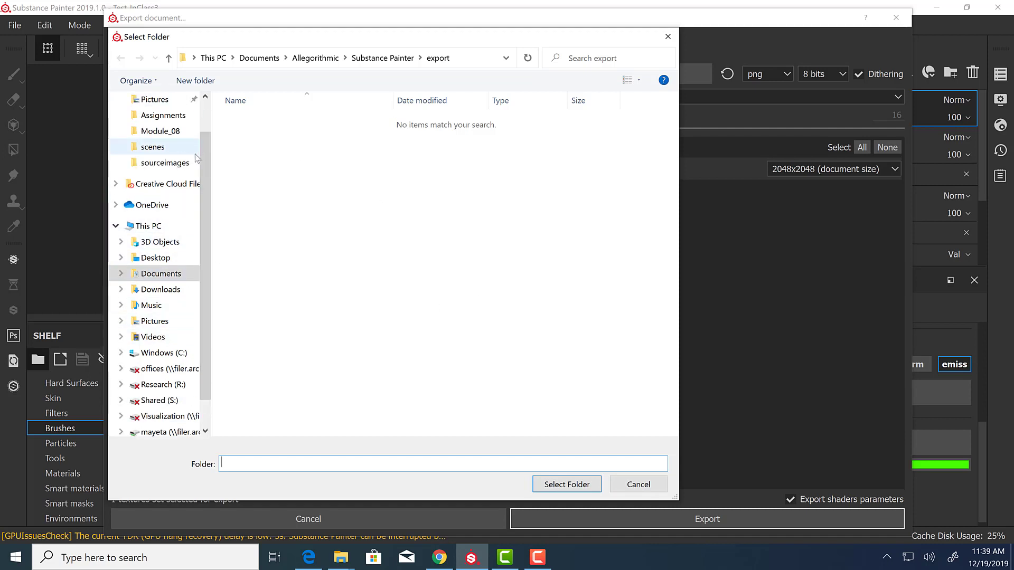
pyautogui.click(148, 147)
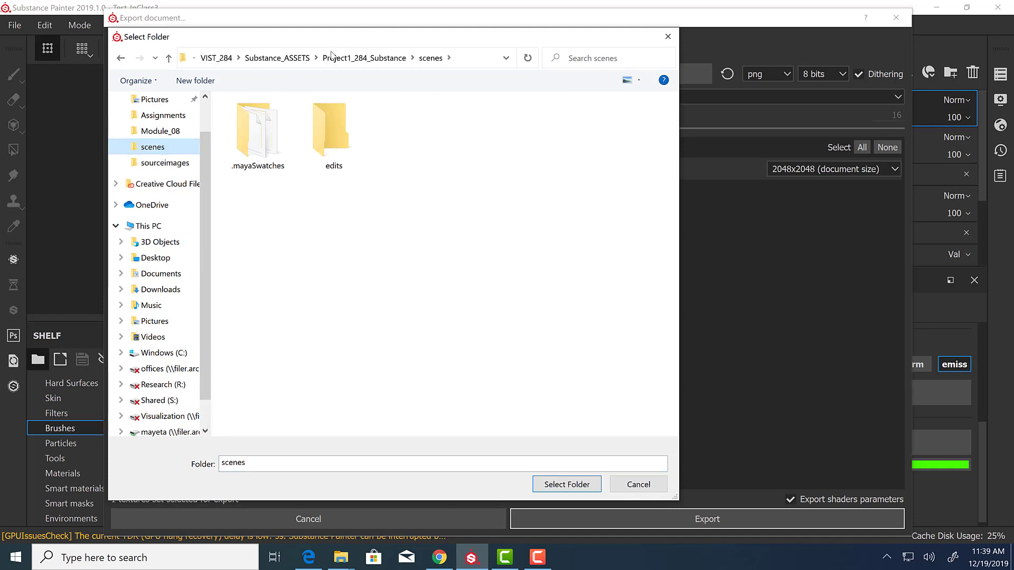
pyautogui.click(331, 56)
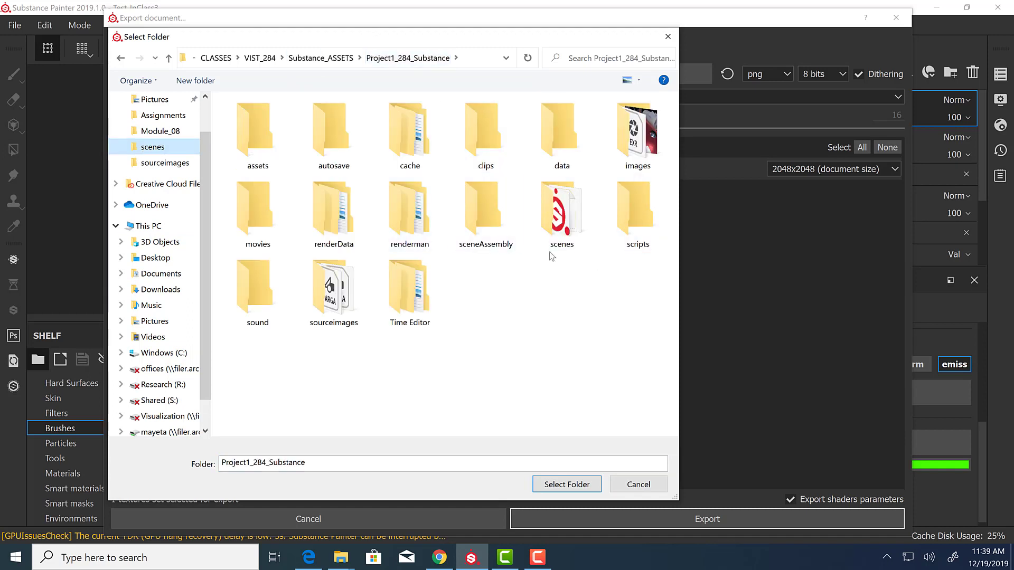
pyautogui.doubleClick(337, 297)
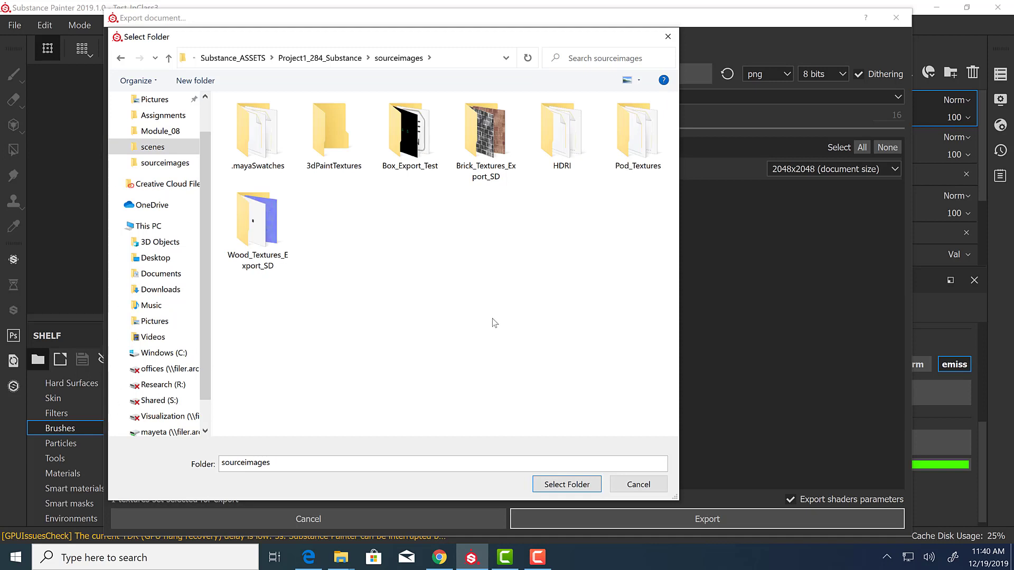
# Step: Create a new folder named BOX_Textures inside sourceimages
pyautogui.rightClick(423, 236)
pyautogui.moveTo(389, 365)
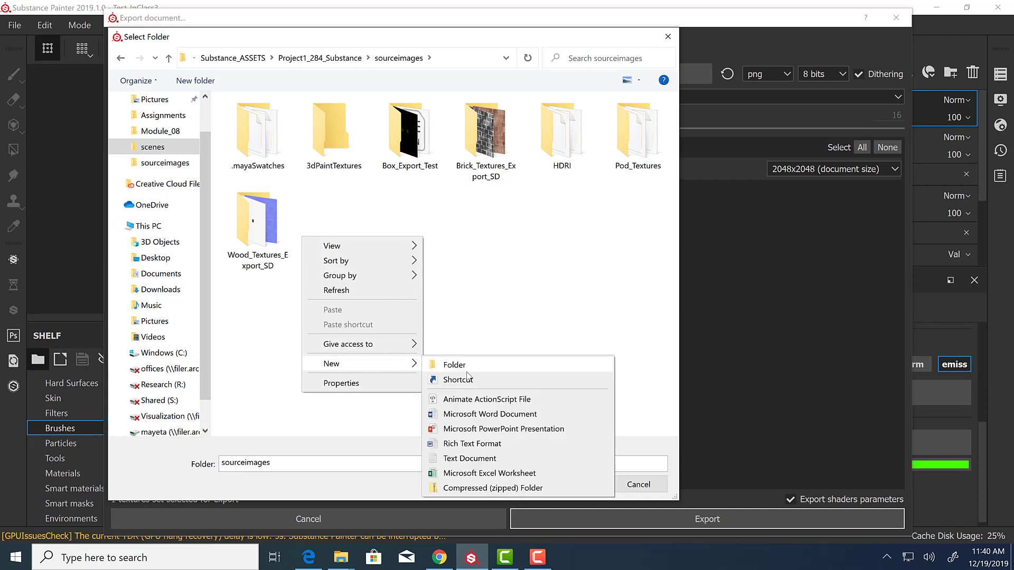
pyautogui.click(454, 365)
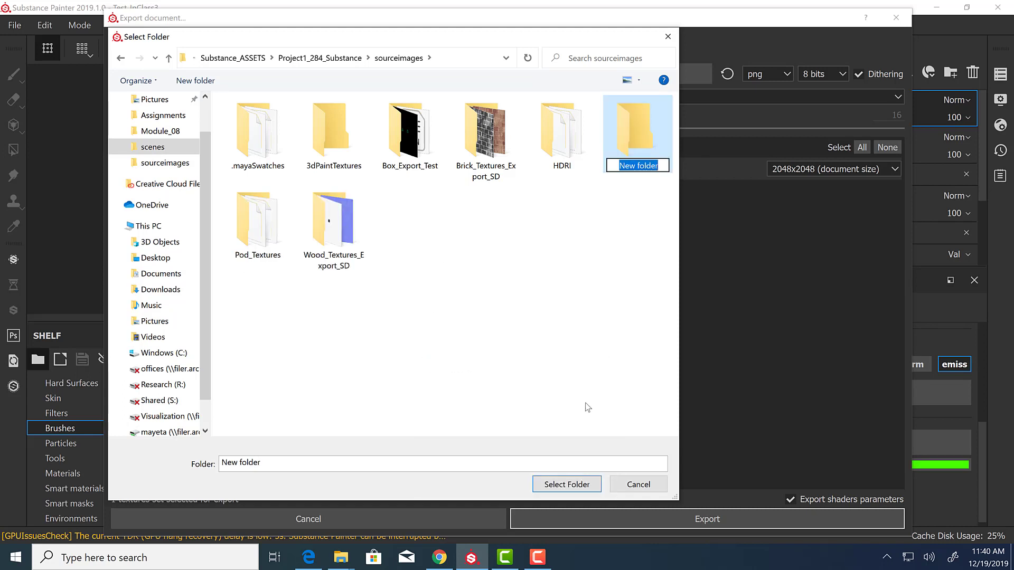
pyautogui.write('BOX')
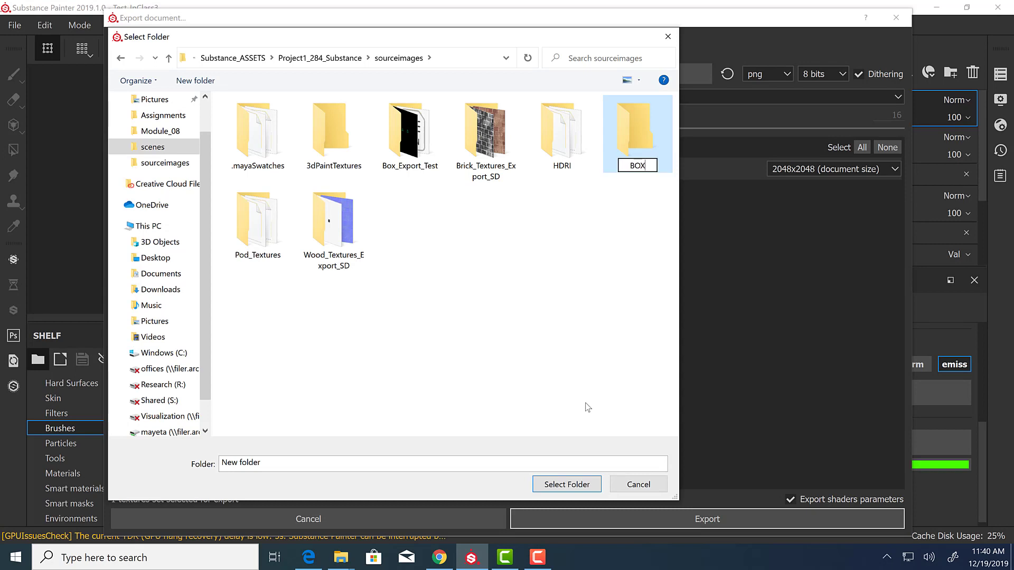
pyautogui.write('_Textures')
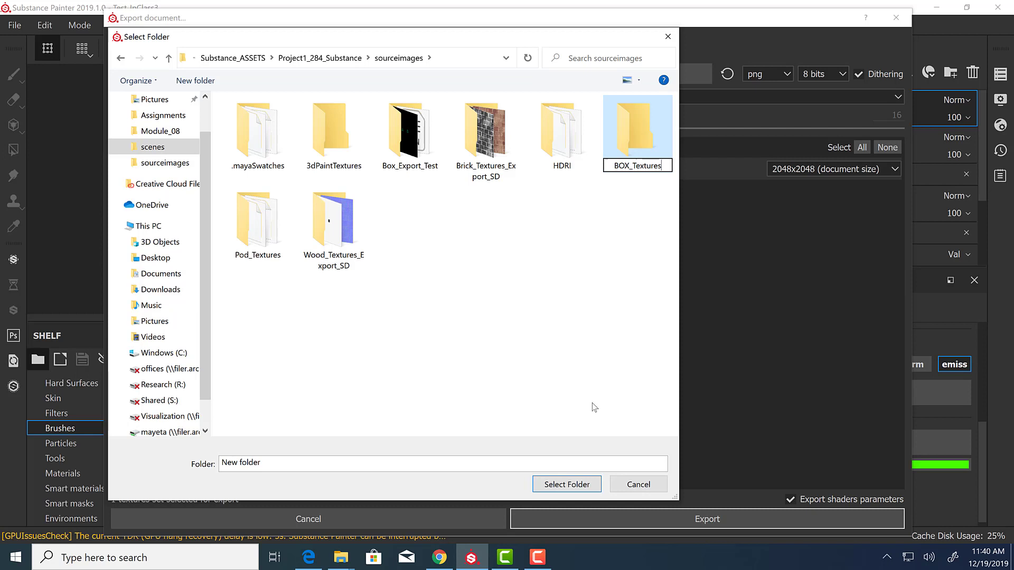
pyautogui.press('Return')
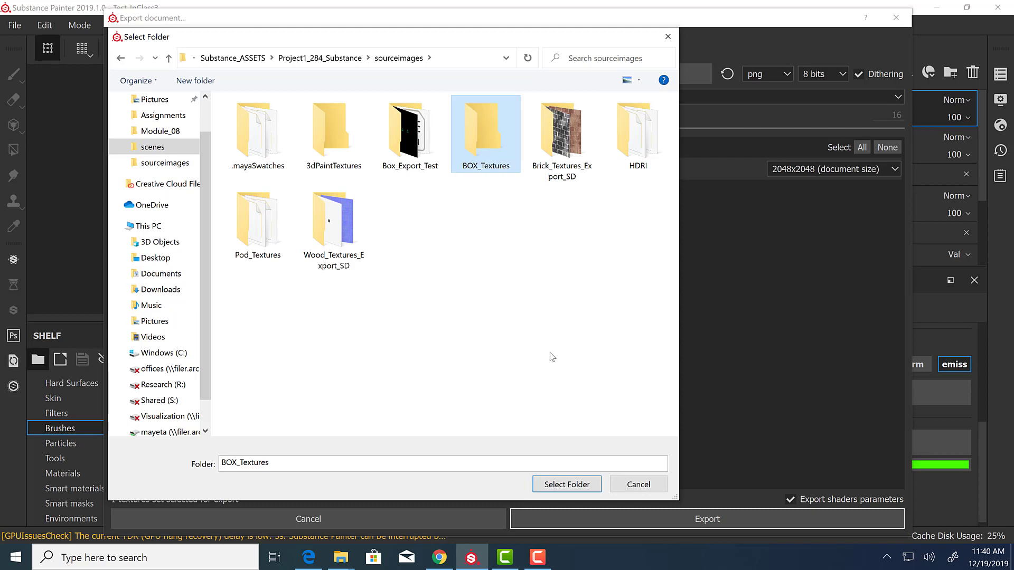
# Step: Choose the BOX_Textures folder as the export destination
pyautogui.doubleClick(483, 154)
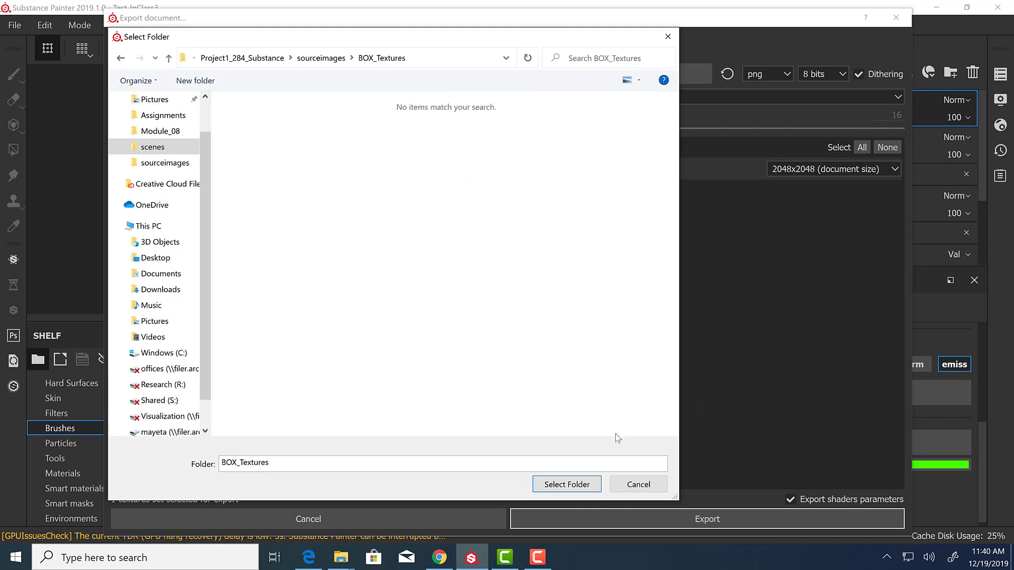
pyautogui.click(317, 58)
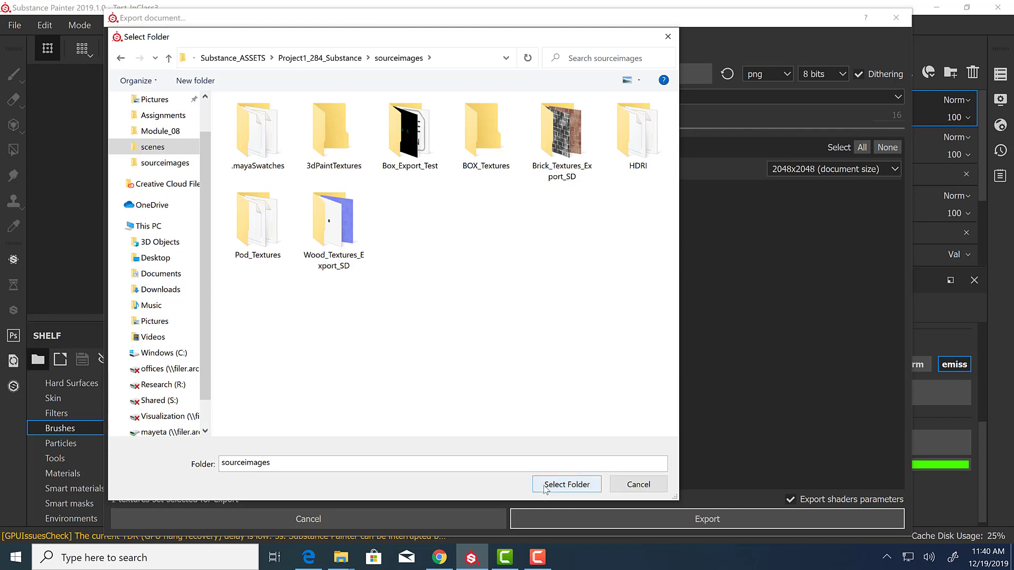
pyautogui.click(486, 125)
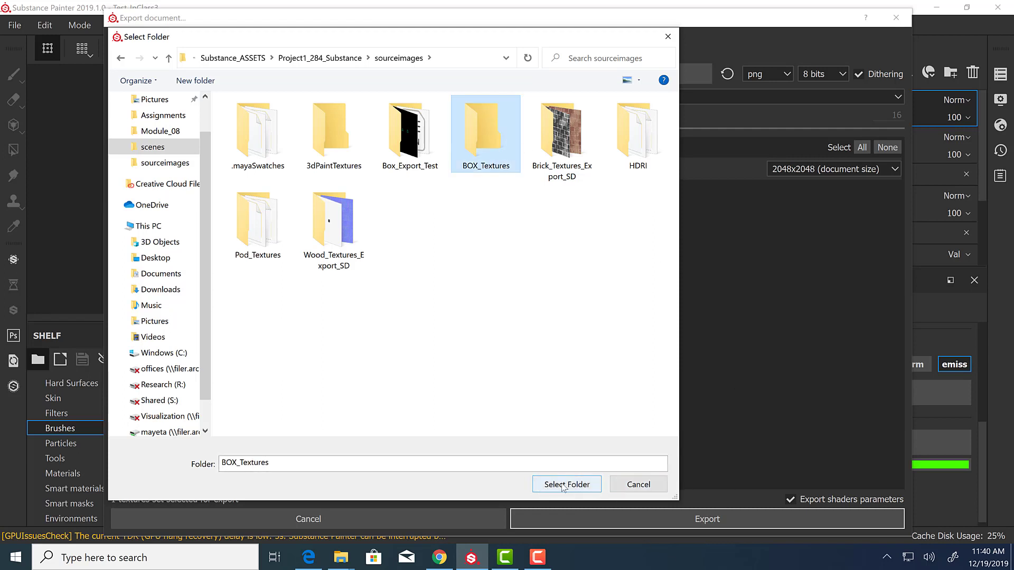
pyautogui.click(564, 485)
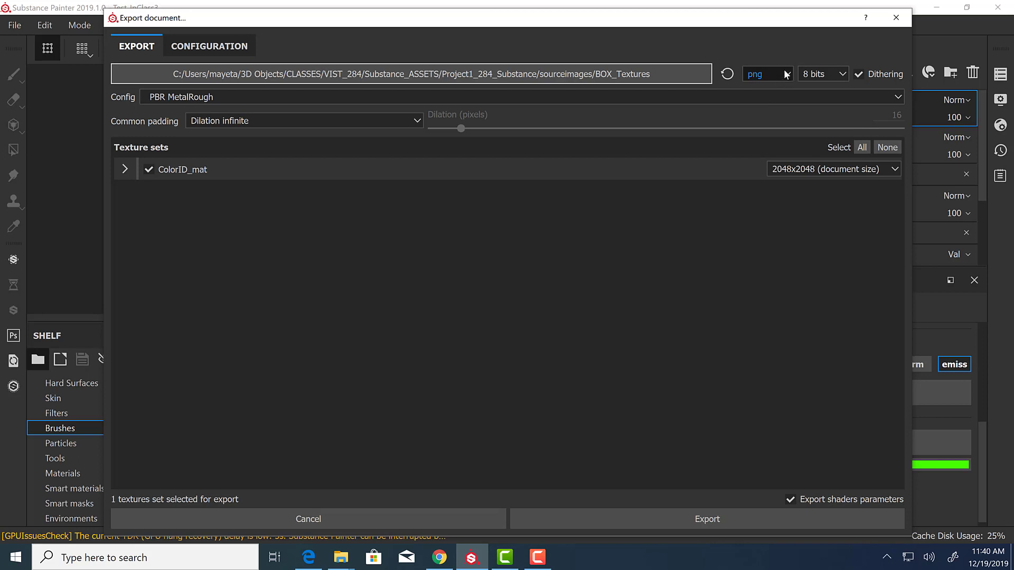
# Step: Check which image file formats and bit depths are available for the exported textures
pyautogui.click(783, 75)
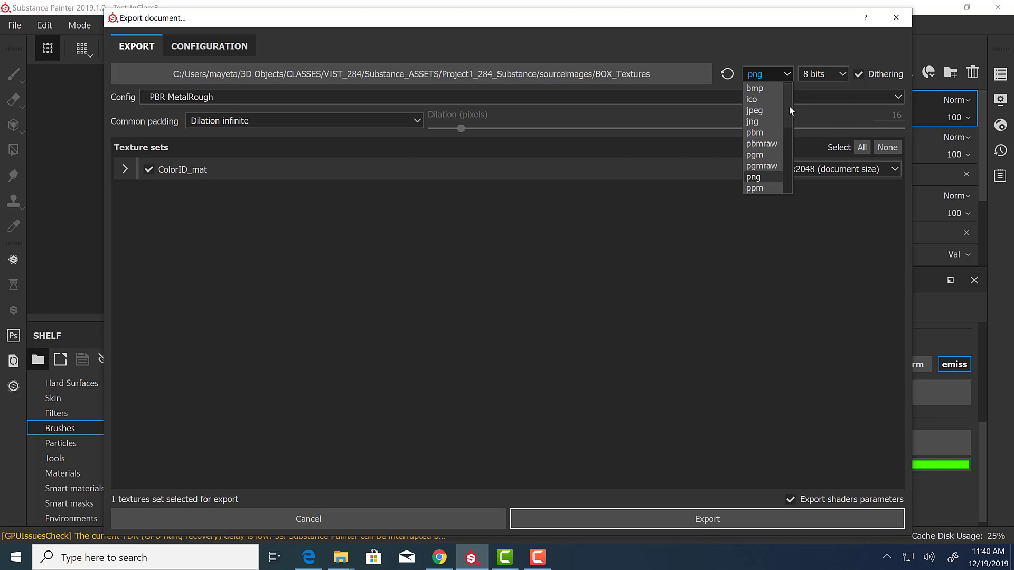
pyautogui.scroll(-3, 788, 106)
pyautogui.scroll(3, 793, 141)
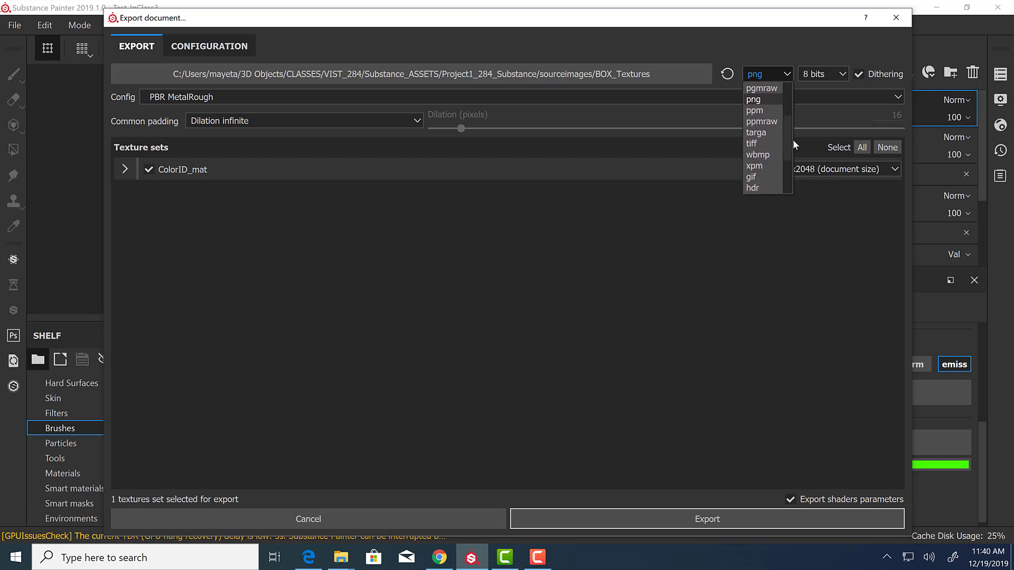
pyautogui.click(813, 43)
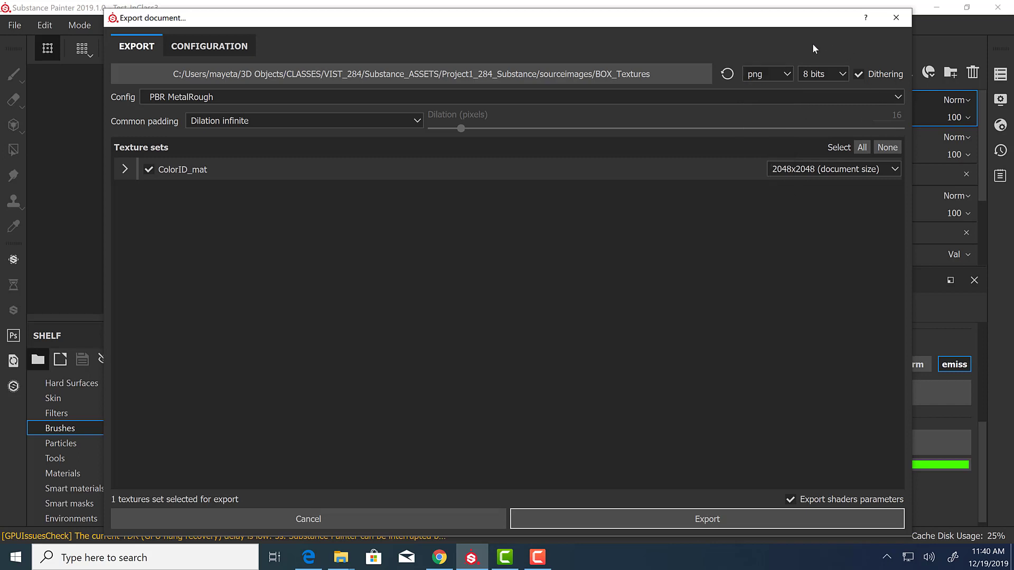
pyautogui.click(848, 78)
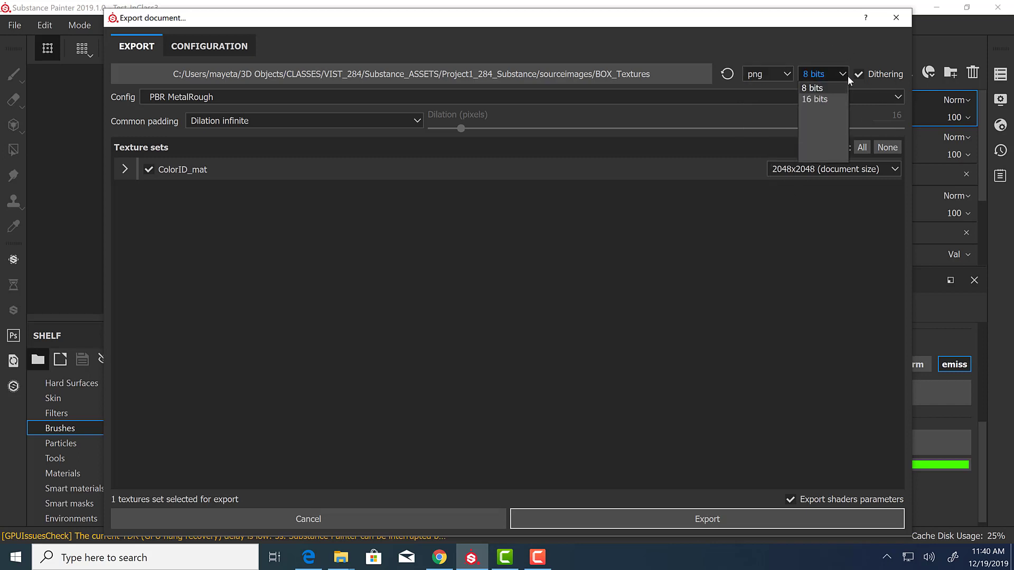
pyautogui.click(844, 48)
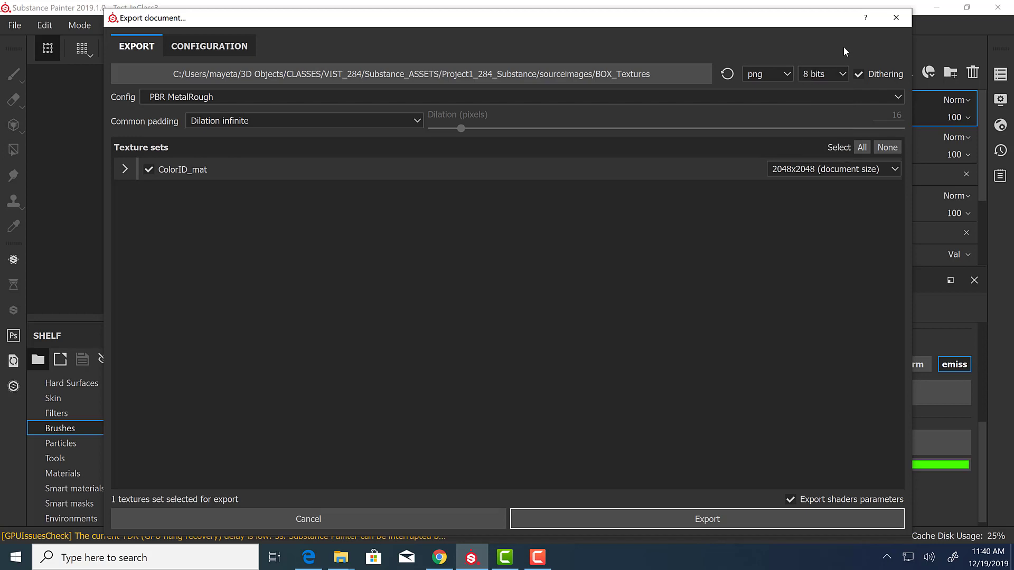
# Step: Compare the output maps of the PBR MetalRough, Arnold 5 UDIM (AiStandard) and PBR SpecGloss export presets
pyautogui.click(209, 46)
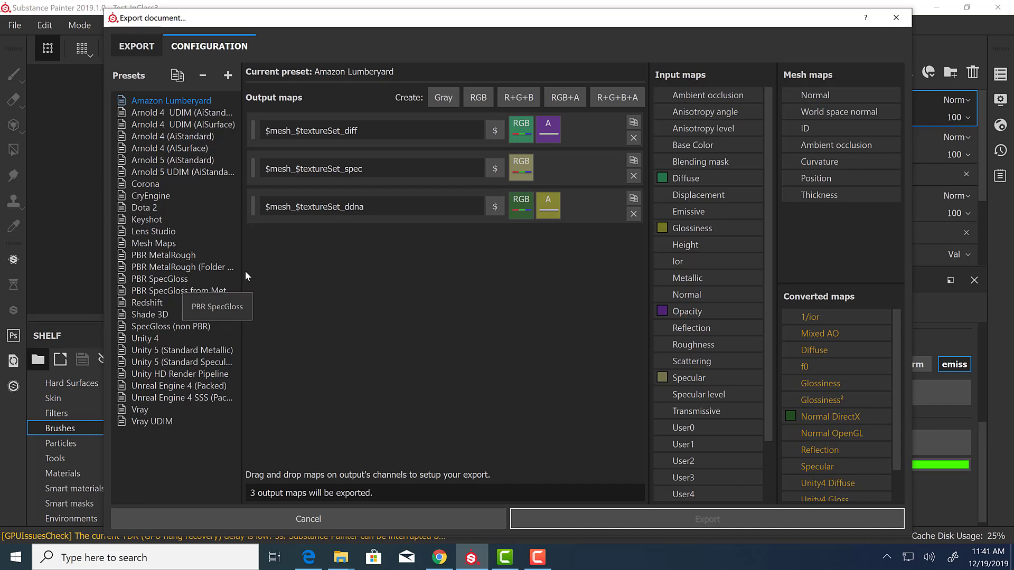
pyautogui.moveTo(241, 270); pyautogui.dragTo(310, 279)
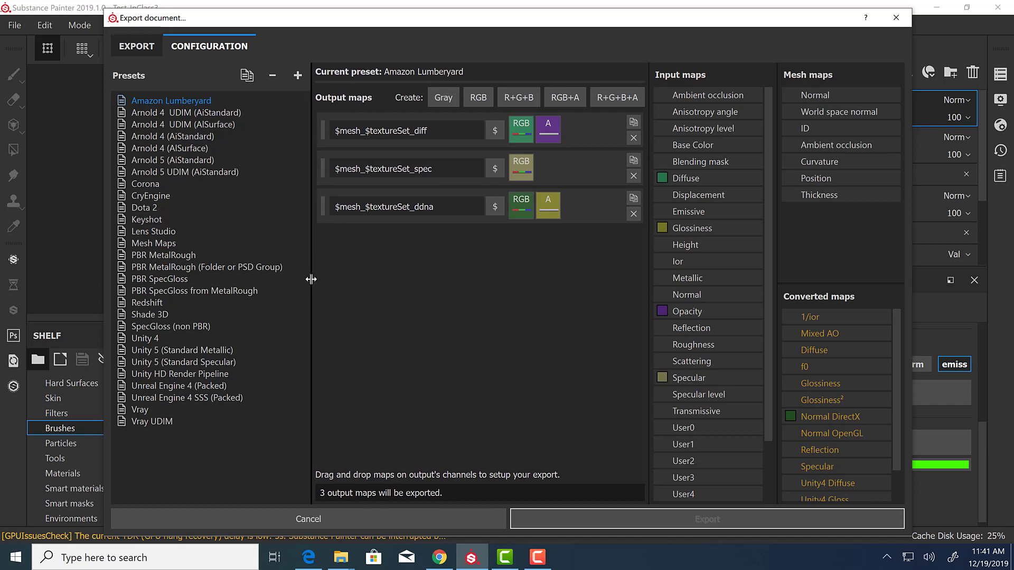
pyautogui.click(183, 257)
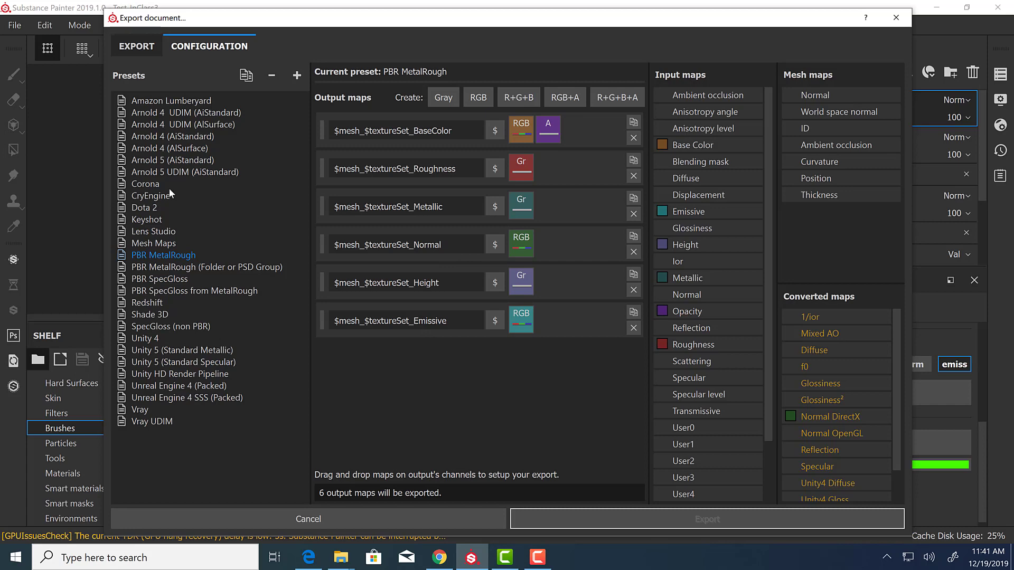
pyautogui.click(160, 172)
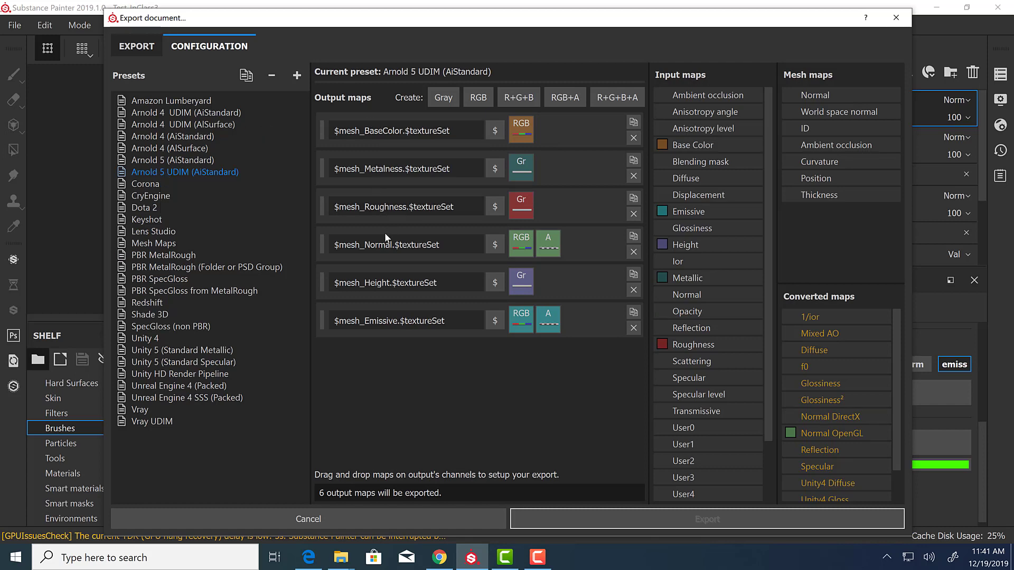
pyautogui.click(170, 255)
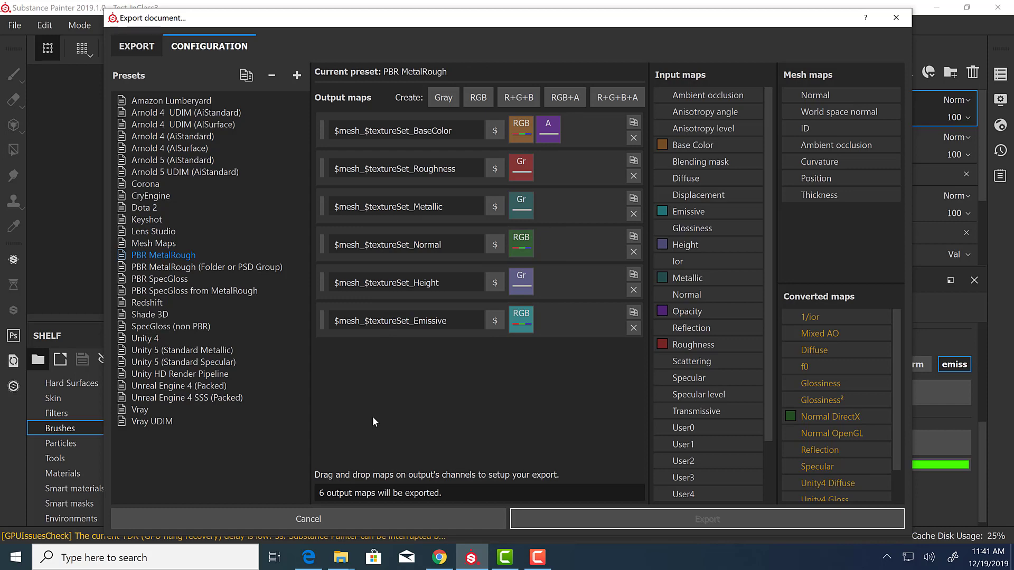
pyautogui.click(169, 280)
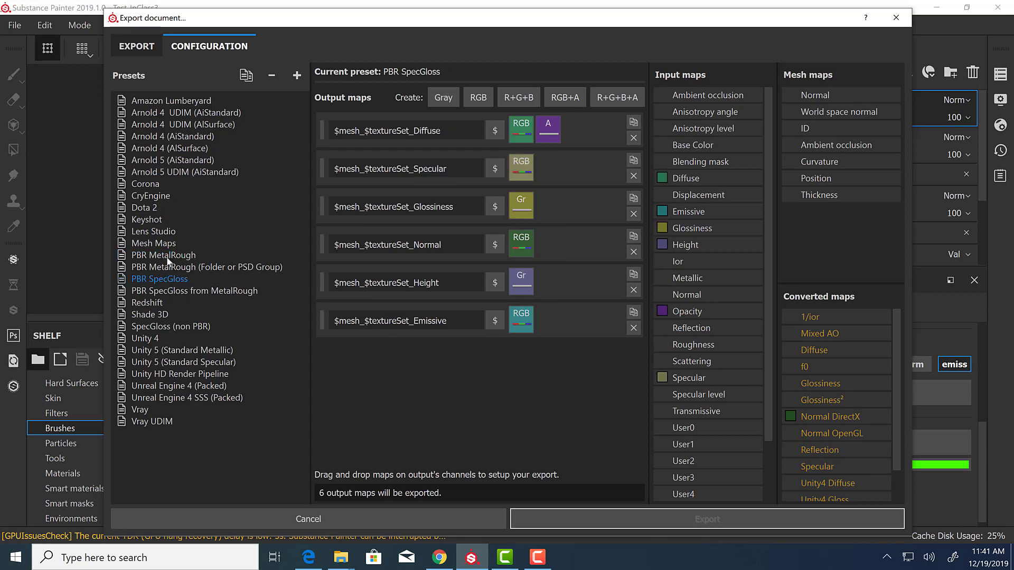
pyautogui.click(167, 254)
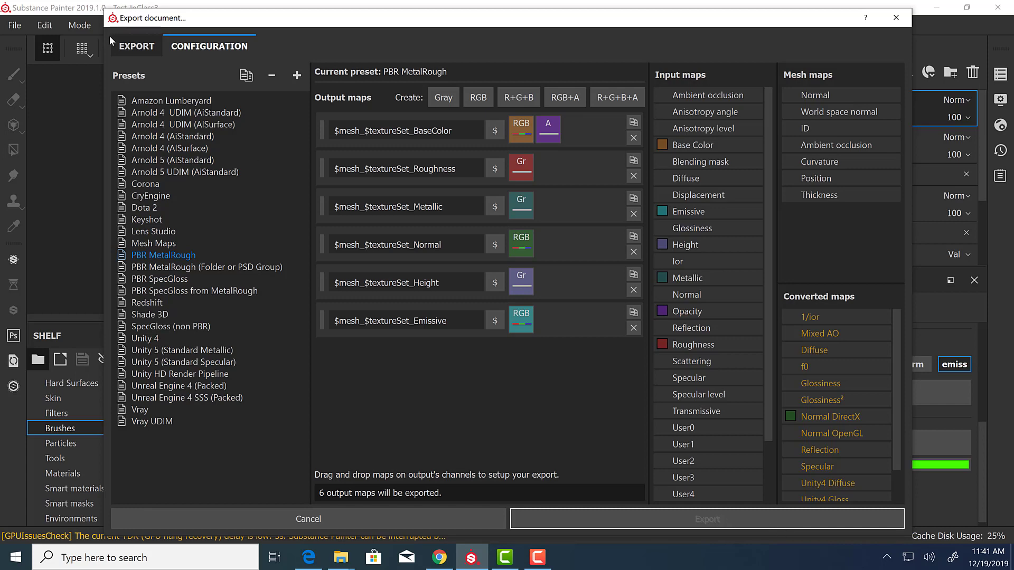
# Step: Export the ColorID_mat texture set as 8-bit png with the PBR MetalRough configuration and open the output folder
pyautogui.click(136, 46)
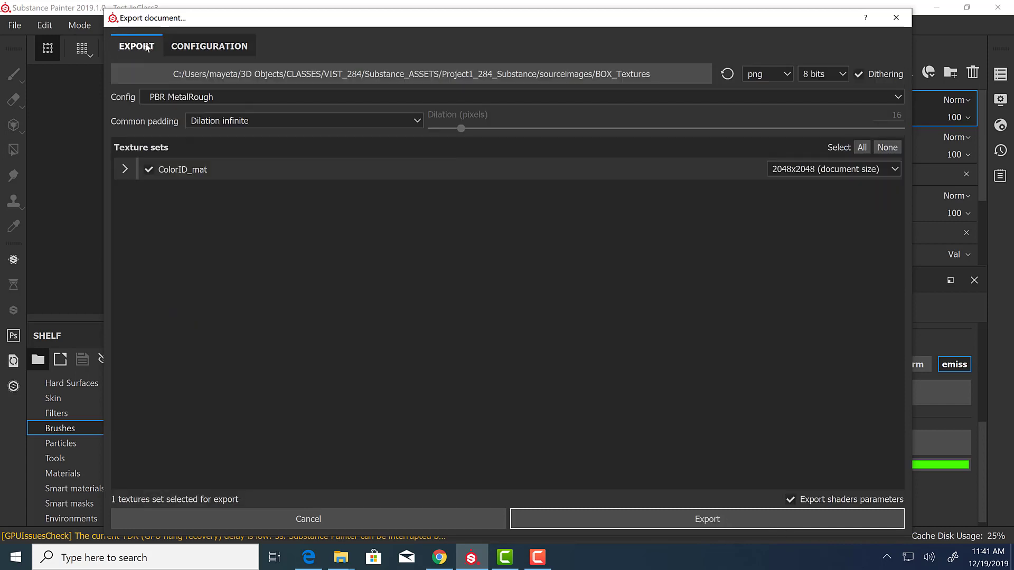
pyautogui.click(739, 519)
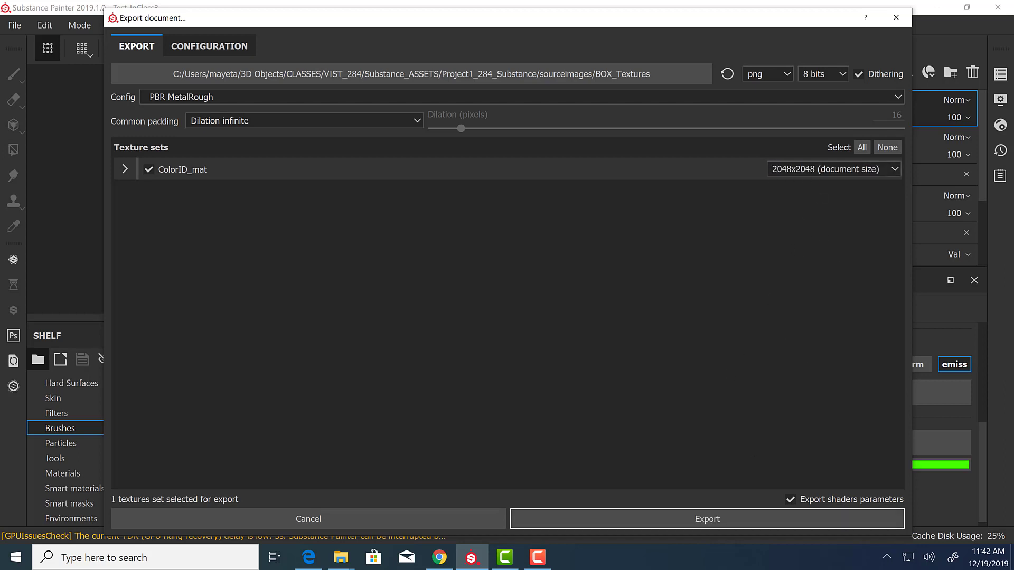
pyautogui.click(654, 522)
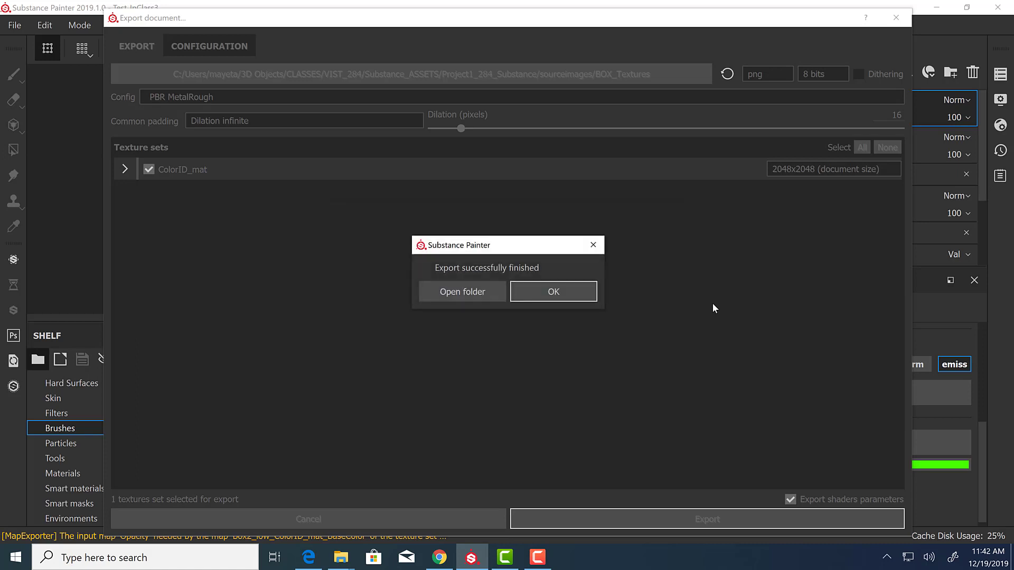
pyautogui.click(464, 294)
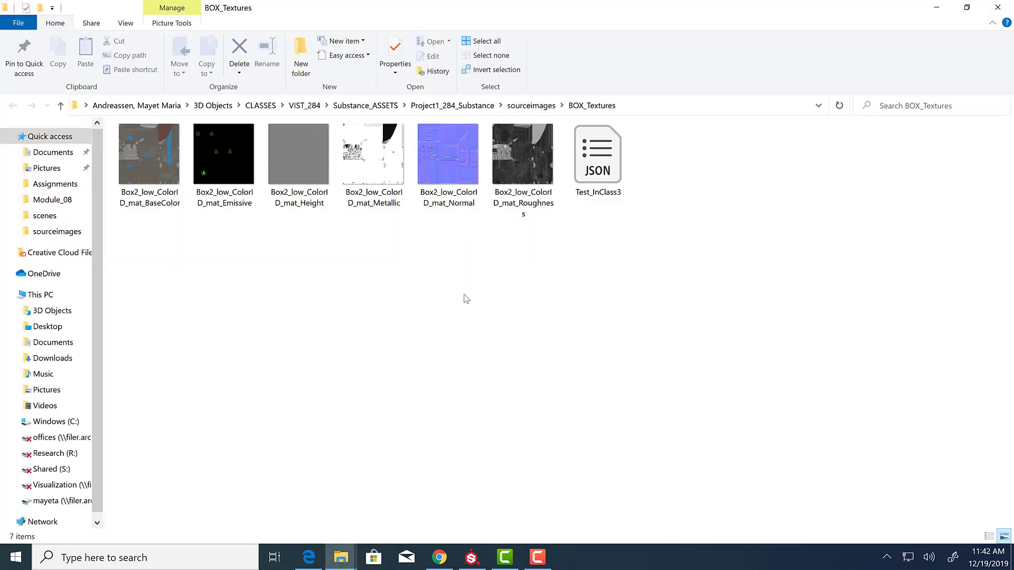